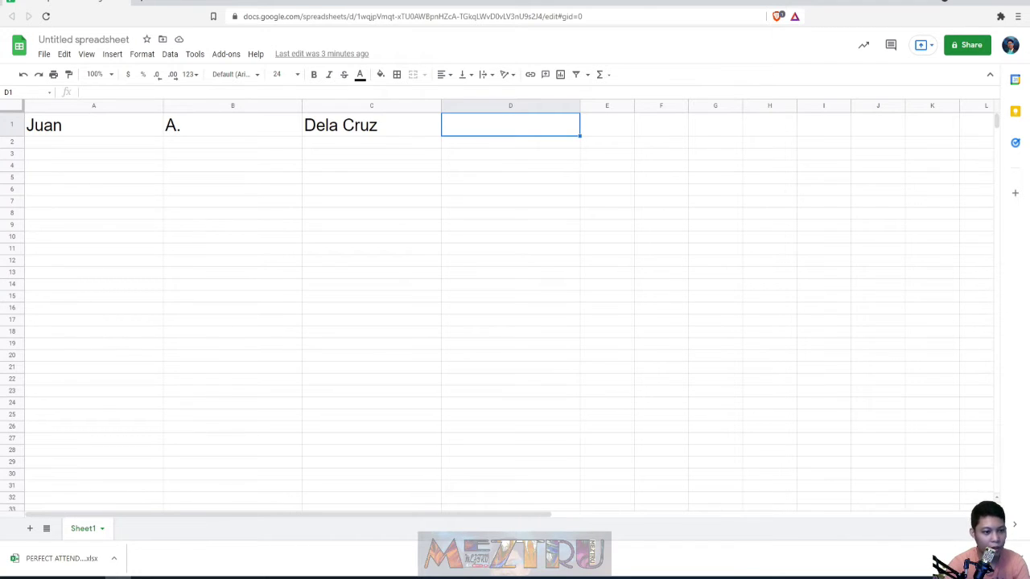
Step: Review the name parts in A1:C1, then begin a formula in D1 with =conct
{"action": "left_click_drag", "start_coordinate": [93, 125], "coordinate": [371, 124]}
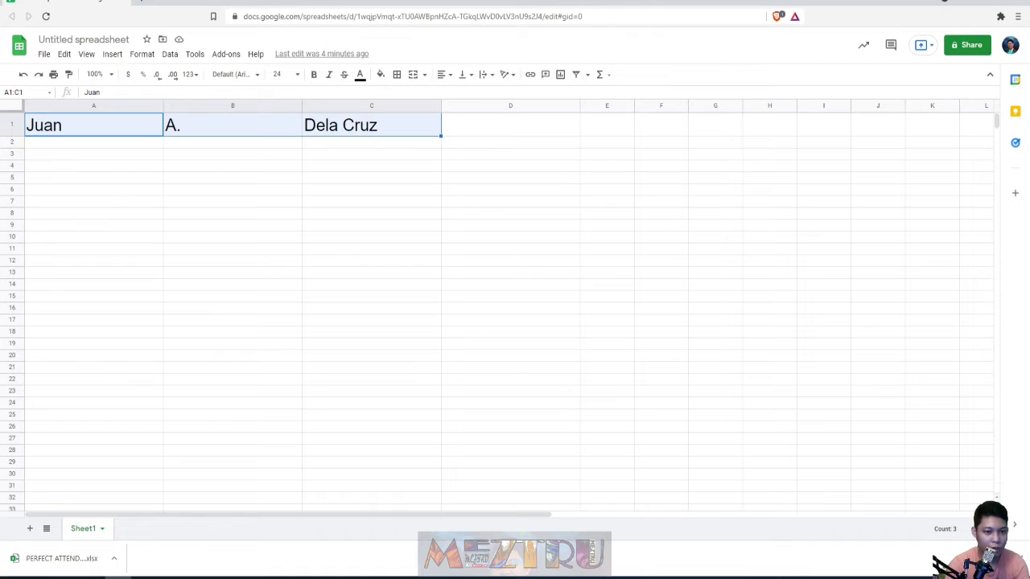
{"action": "left_click", "coordinate": [233, 125]}
{"action": "left_click", "coordinate": [93, 124]}
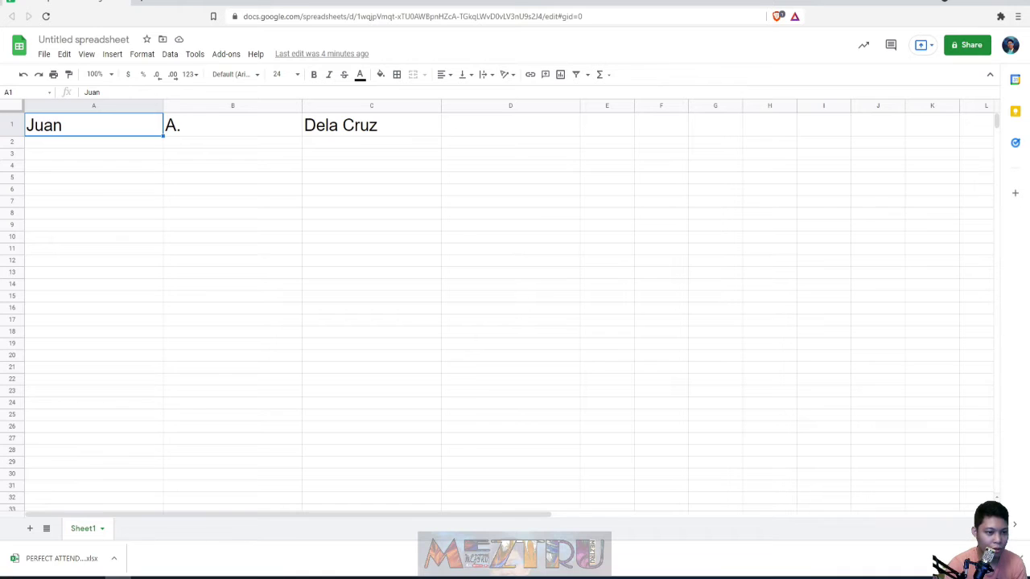
{"action": "key", "text": "shift+Right"}
{"action": "key", "text": "shift+Right"}
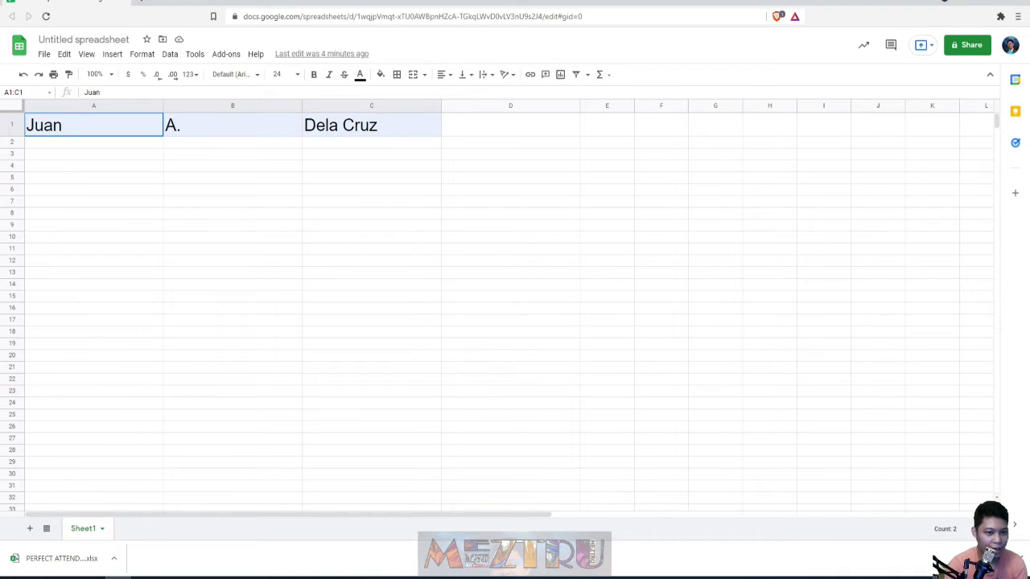
{"action": "left_click", "coordinate": [510, 125]}
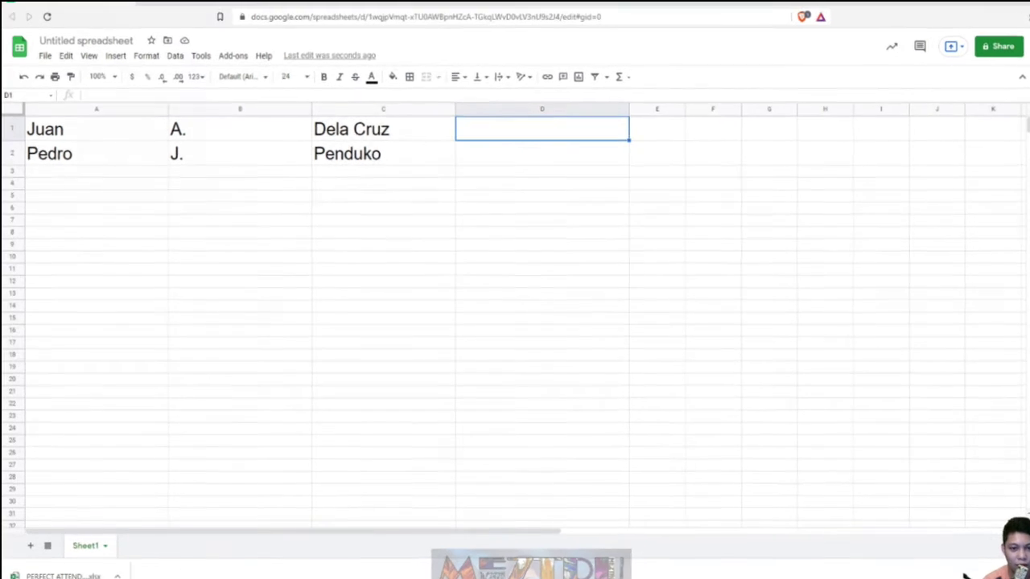
{"action": "type", "text": "="}
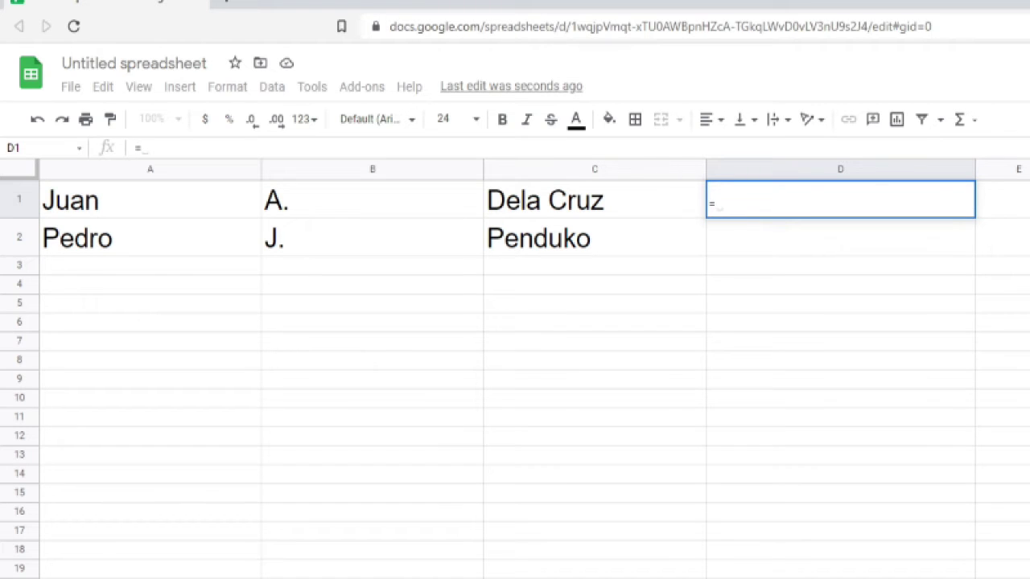
{"action": "type", "text": "conct"}
Step: Fix the function name to CONCATENATE in D1 and add A1 as its first argument
{"action": "key", "text": "BackSpace"}
{"action": "type", "text": "a"}
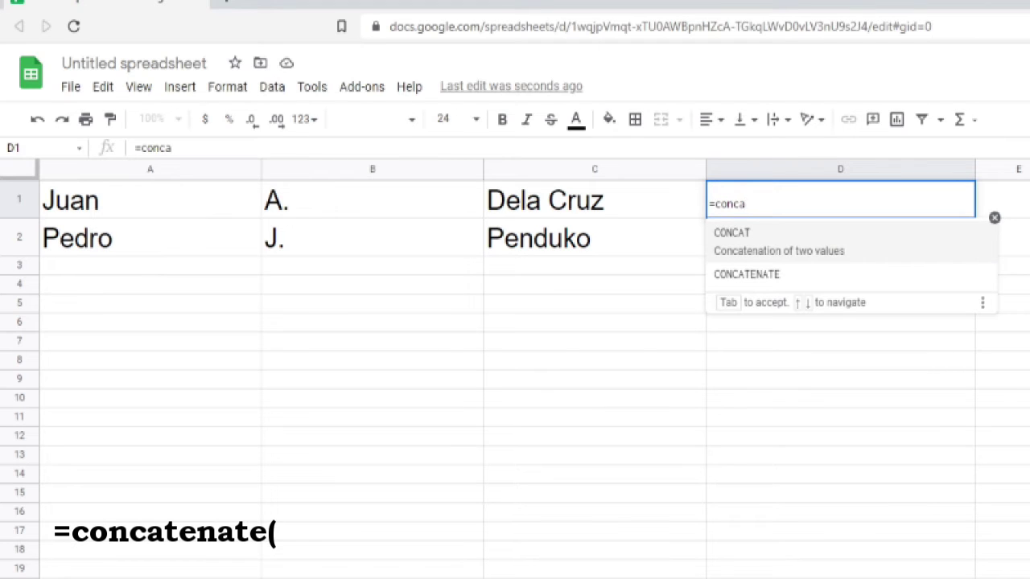
{"action": "key", "text": "Down"}
{"action": "key", "text": "Tab"}
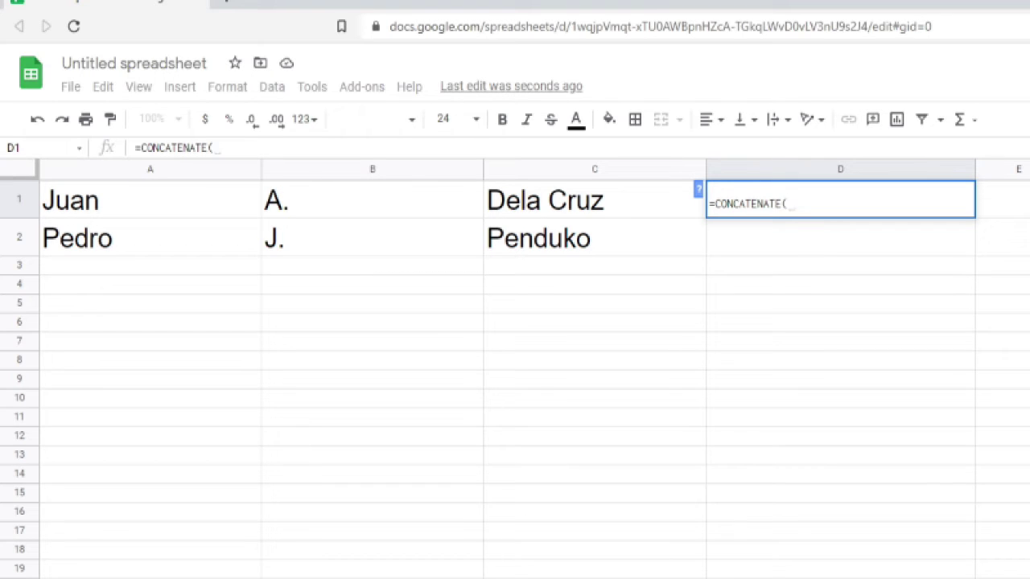
{"action": "left_click", "coordinate": [150, 199]}
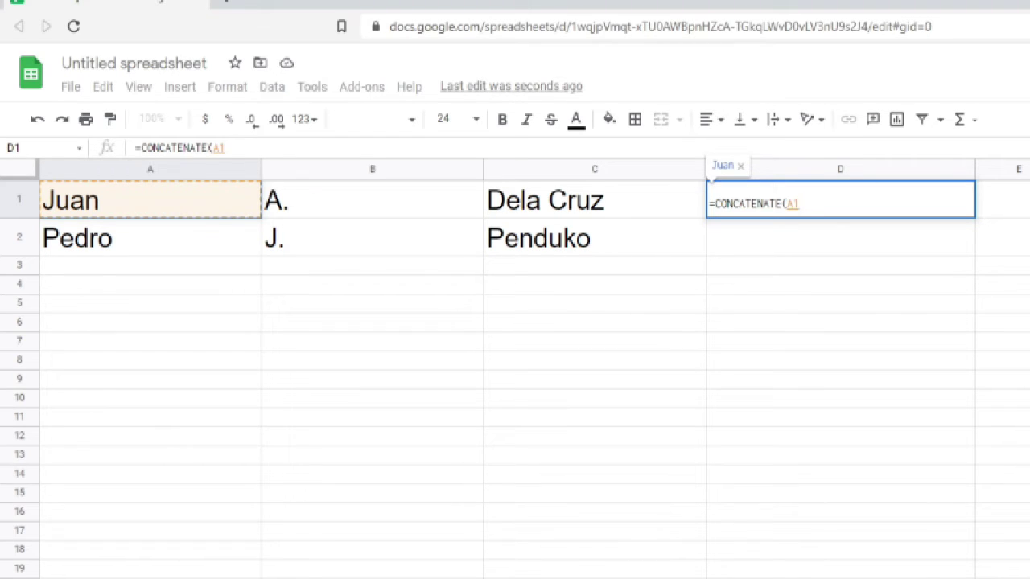
Step: Complete D1 as =CONCATENATE(A1," ",B1," ",C1) showing Juan A. Dela Cruz, and start =conc in D2
{"action": "type", "text": ","}
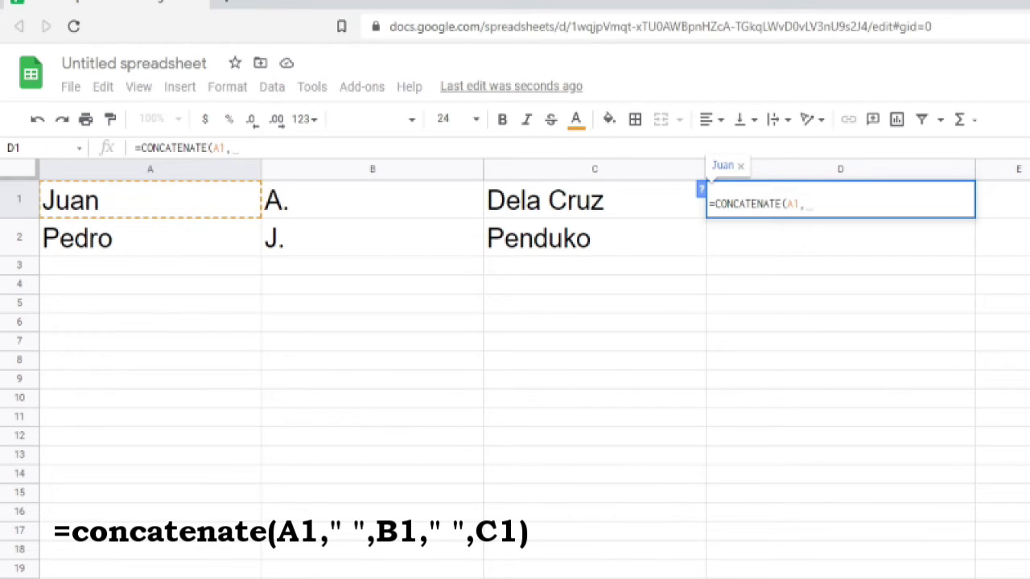
{"action": "type", "text": "\""}
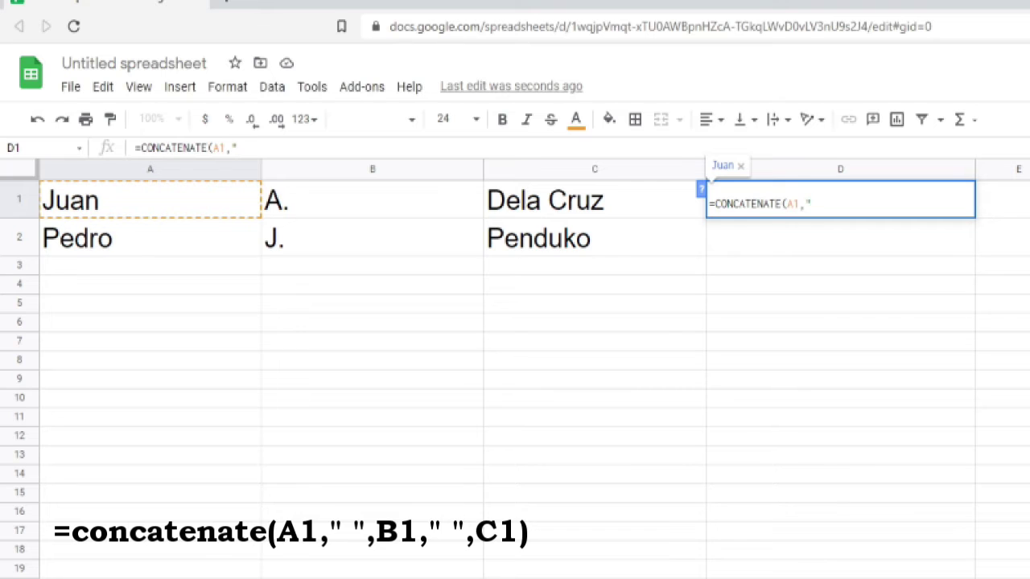
{"action": "type", "text": " \""}
{"action": "type", "text": ","}
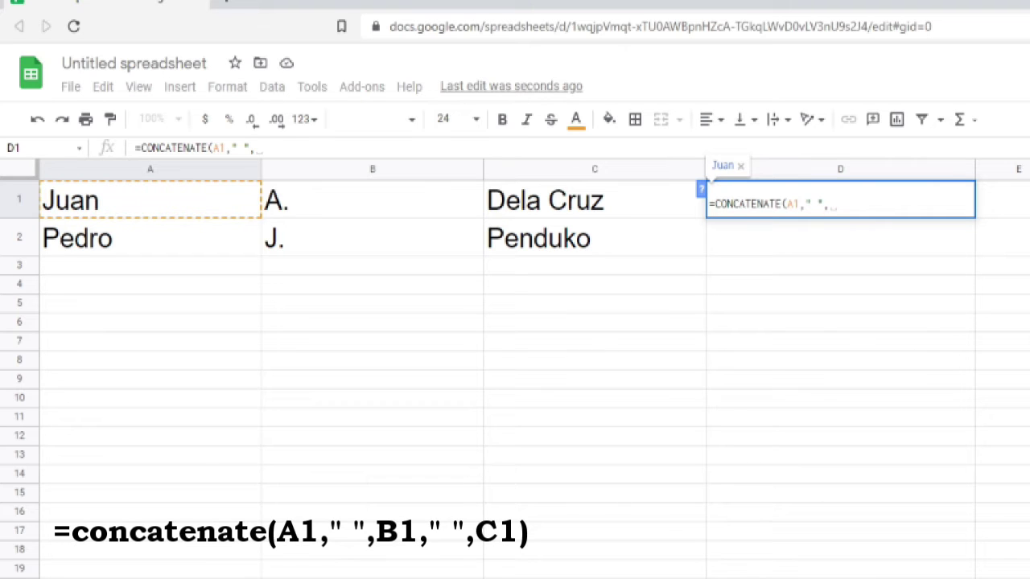
{"action": "left_click_drag", "start_coordinate": [805, 204], "coordinate": [822, 204]}
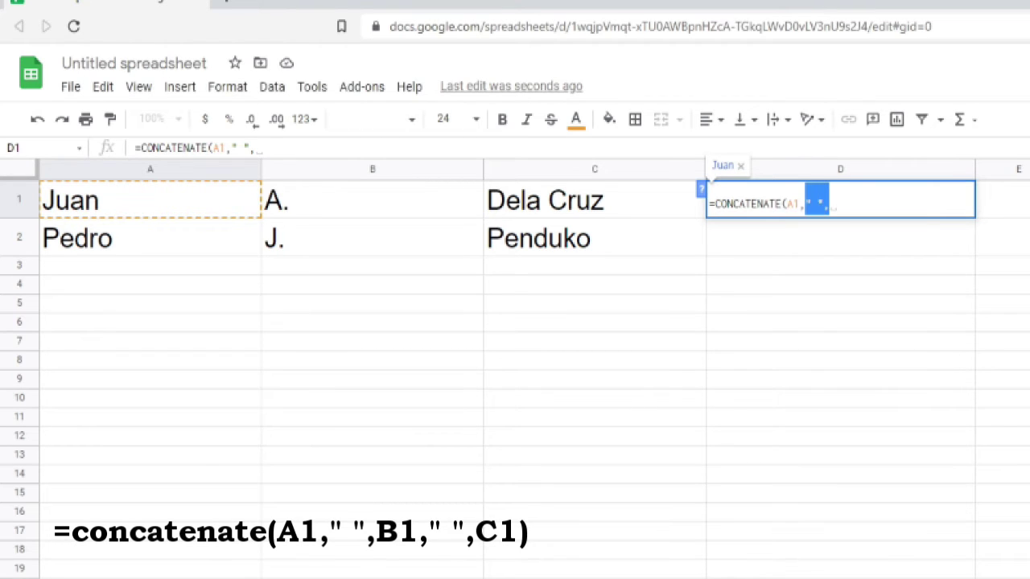
{"action": "left_click", "coordinate": [829, 203]}
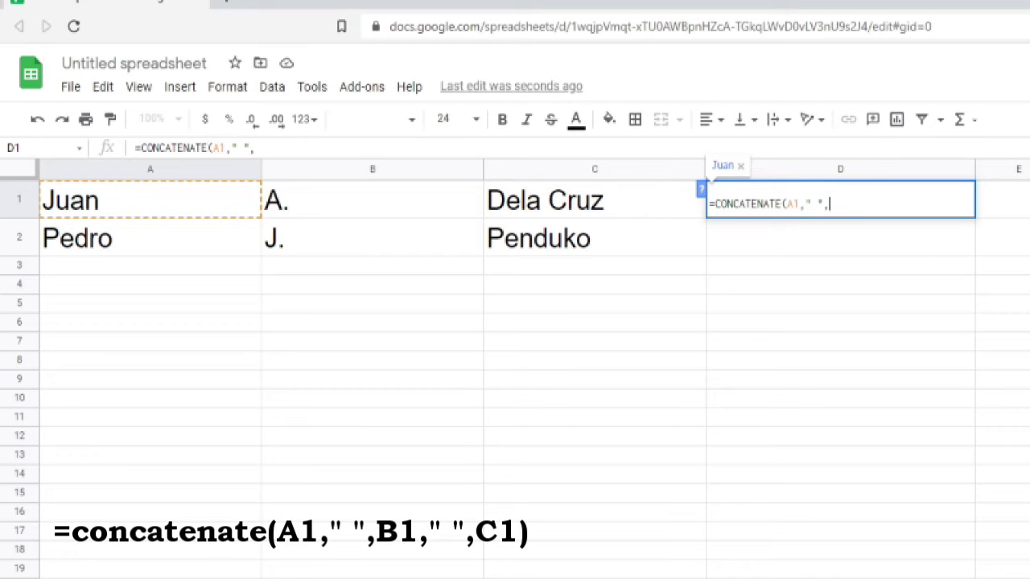
{"action": "left_click", "coordinate": [372, 200]}
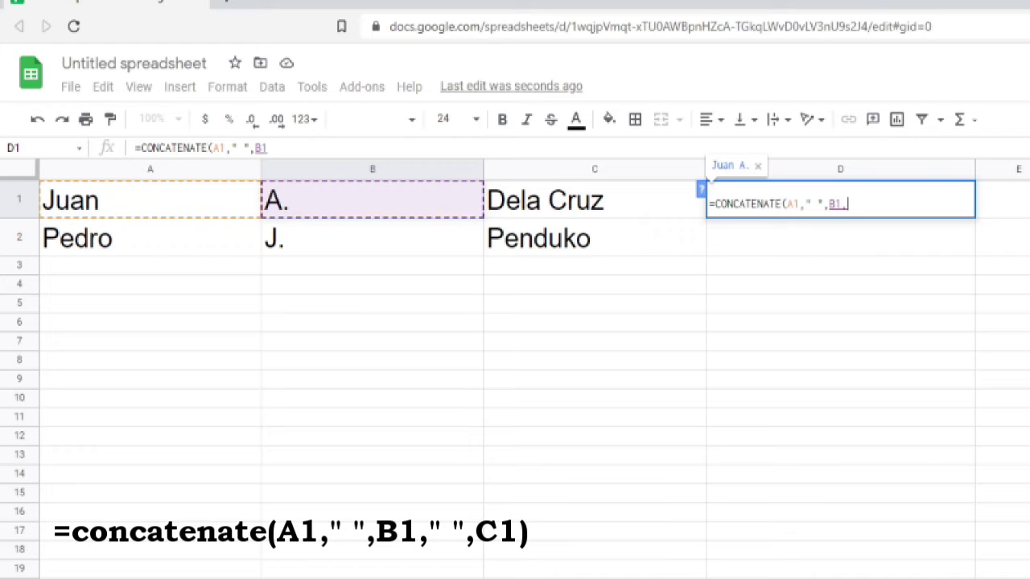
{"action": "type", "text": ","}
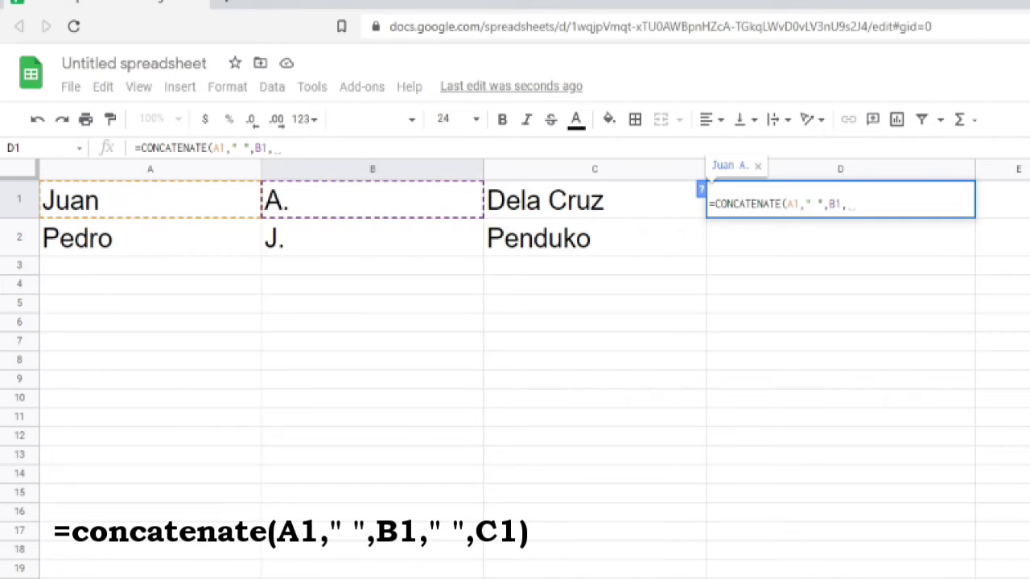
{"action": "type", "text": "\""}
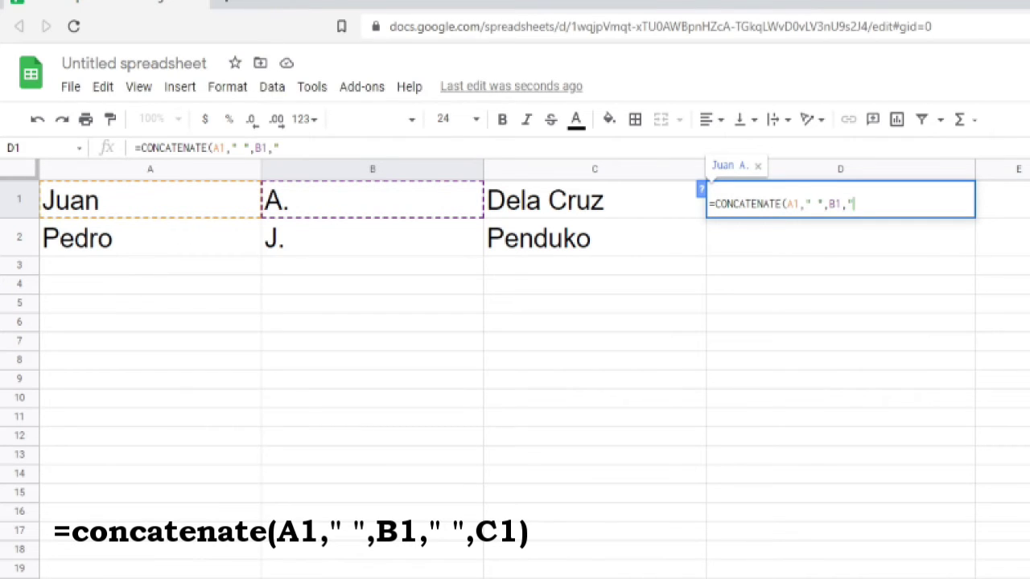
{"action": "type", "text": " \""}
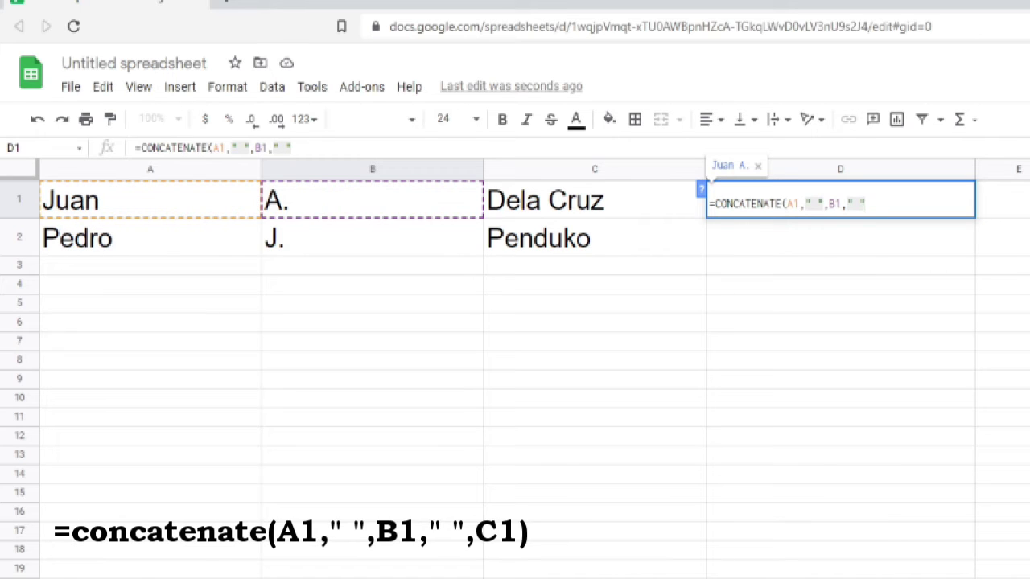
{"action": "type", "text": ","}
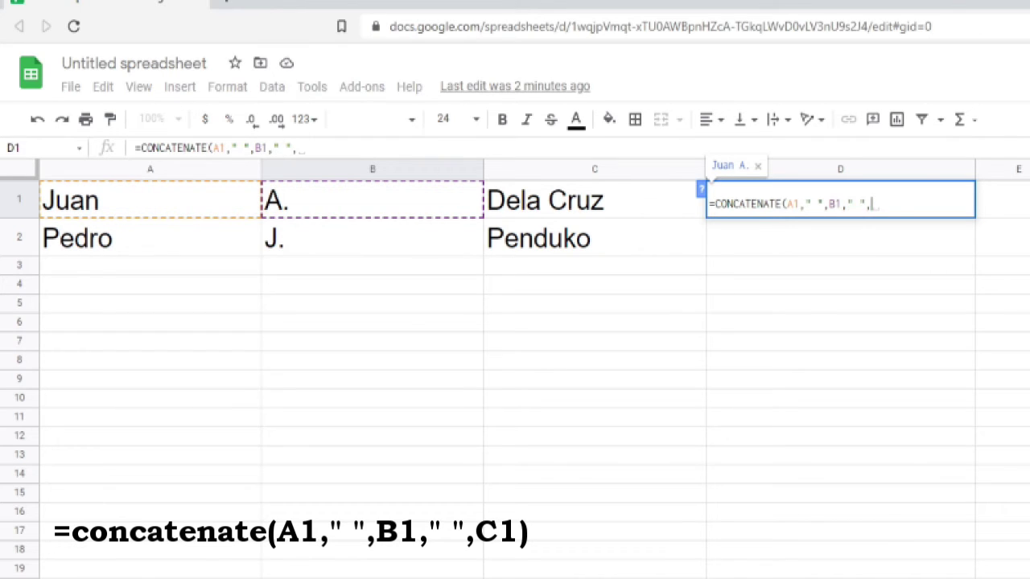
{"action": "type", "text": "C1"}
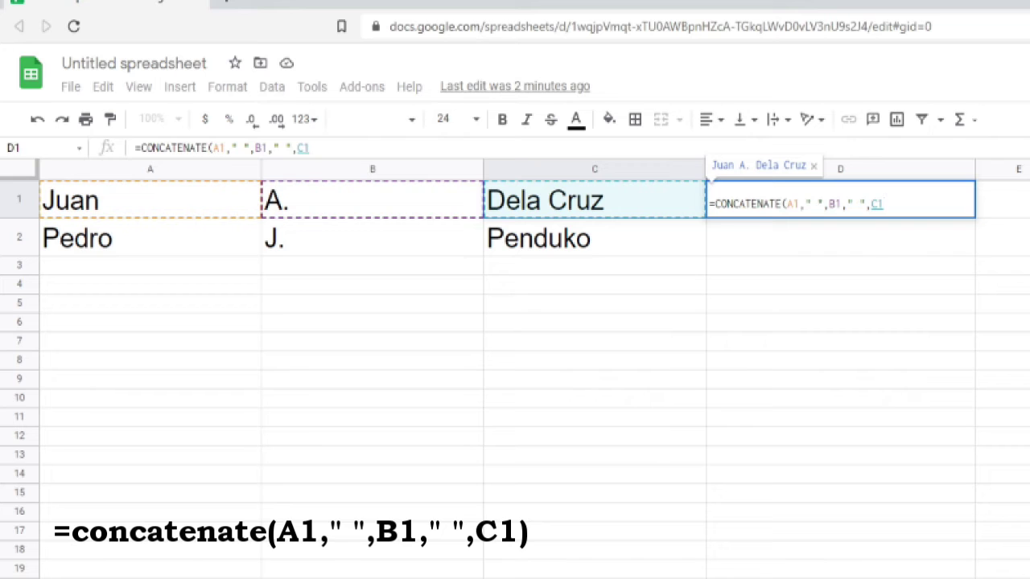
{"action": "type", "text": ")"}
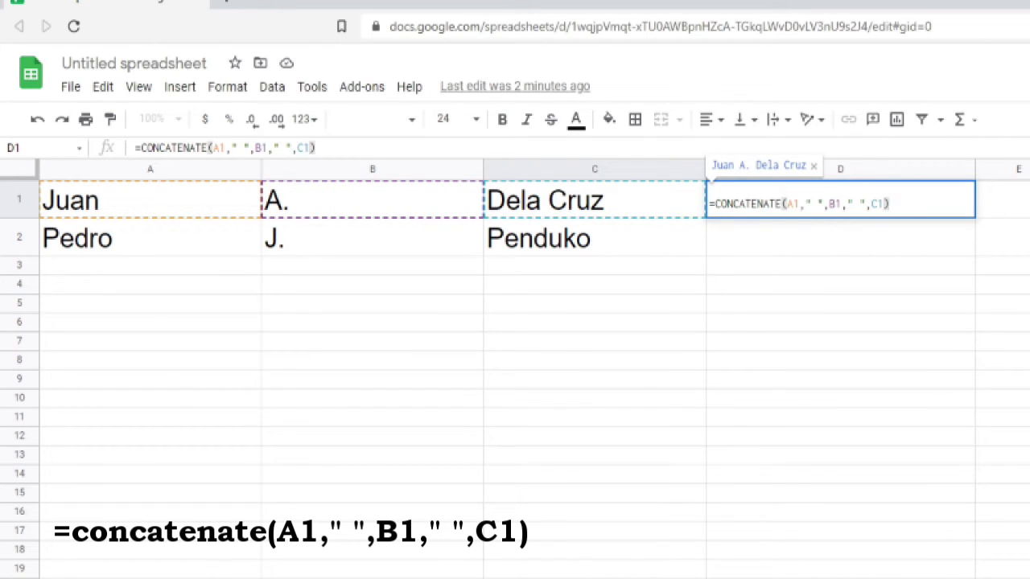
{"action": "key", "text": "Return"}
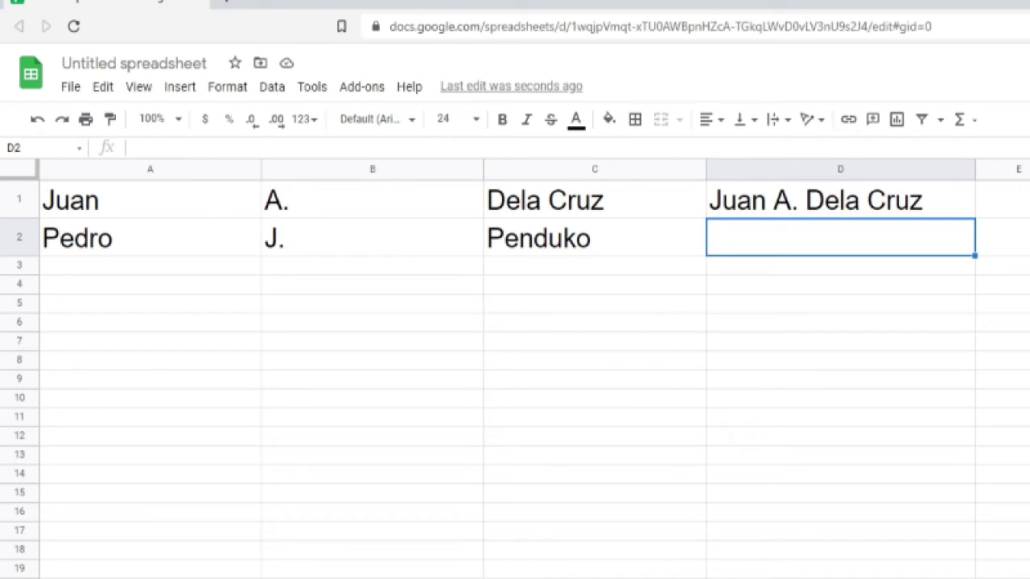
{"action": "type", "text": "="}
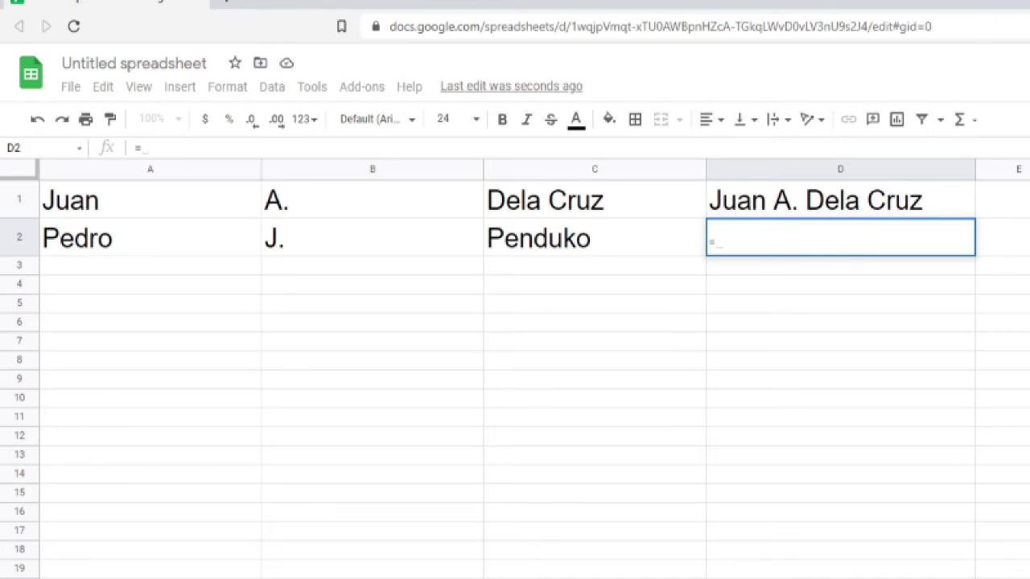
{"action": "type", "text": "co"}
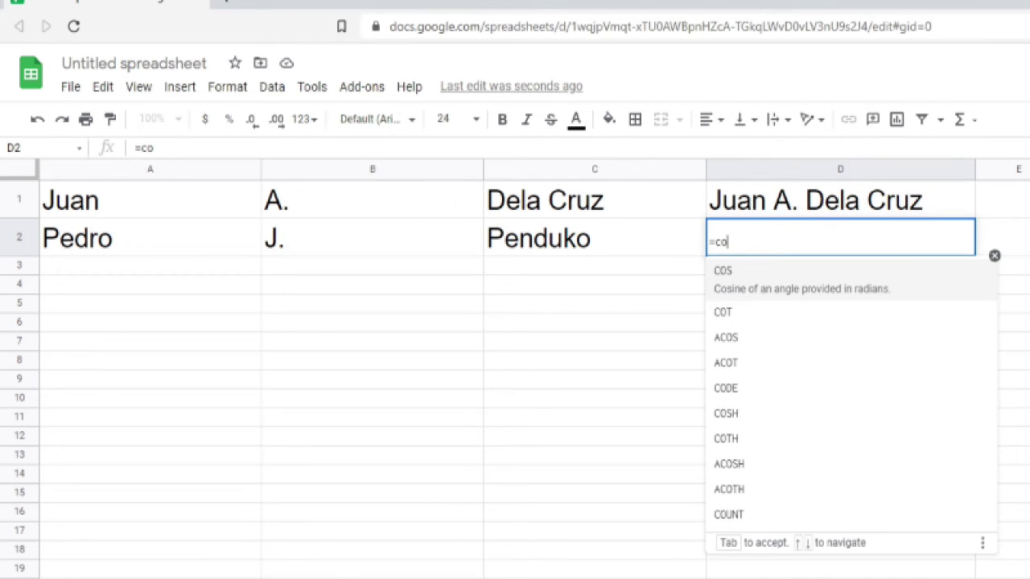
{"action": "type", "text": "nc"}
Step: Build D2's CONCATENATE formula from C2, a comma, A2, a space and B2, showing Penduko,Pedro J
{"action": "key", "text": "Down"}
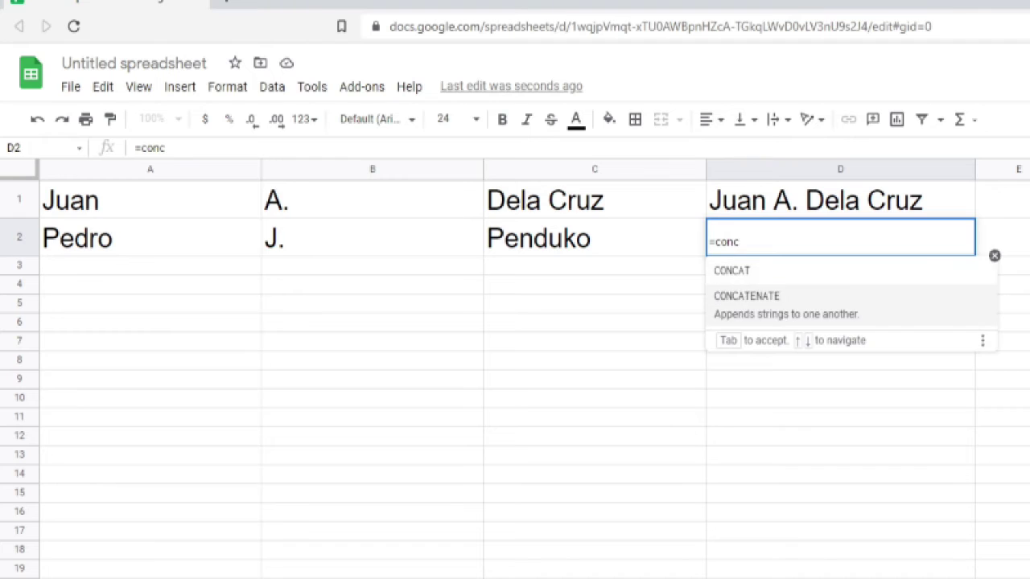
{"action": "key", "text": "Tab"}
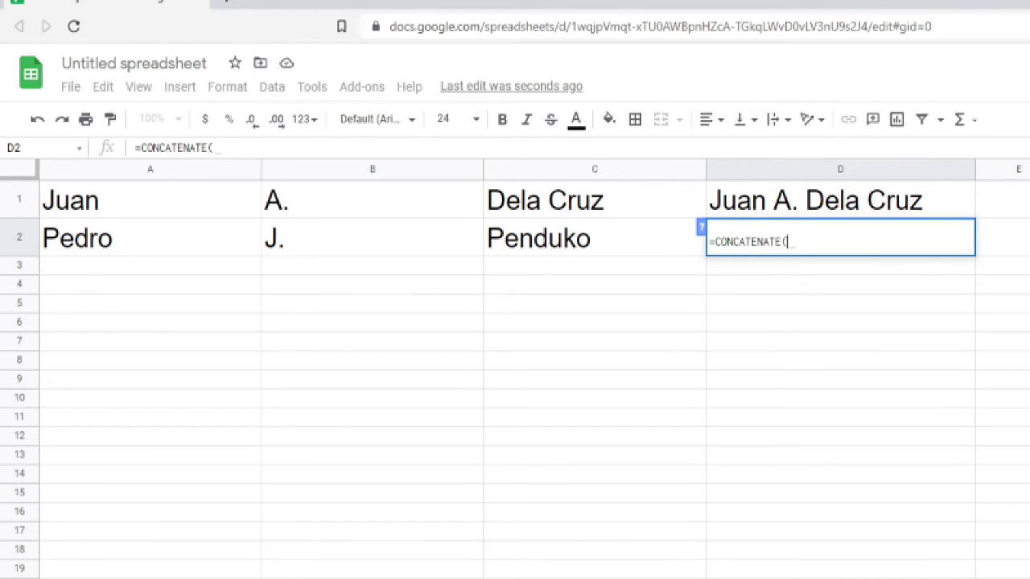
{"action": "left_click", "coordinate": [594, 237]}
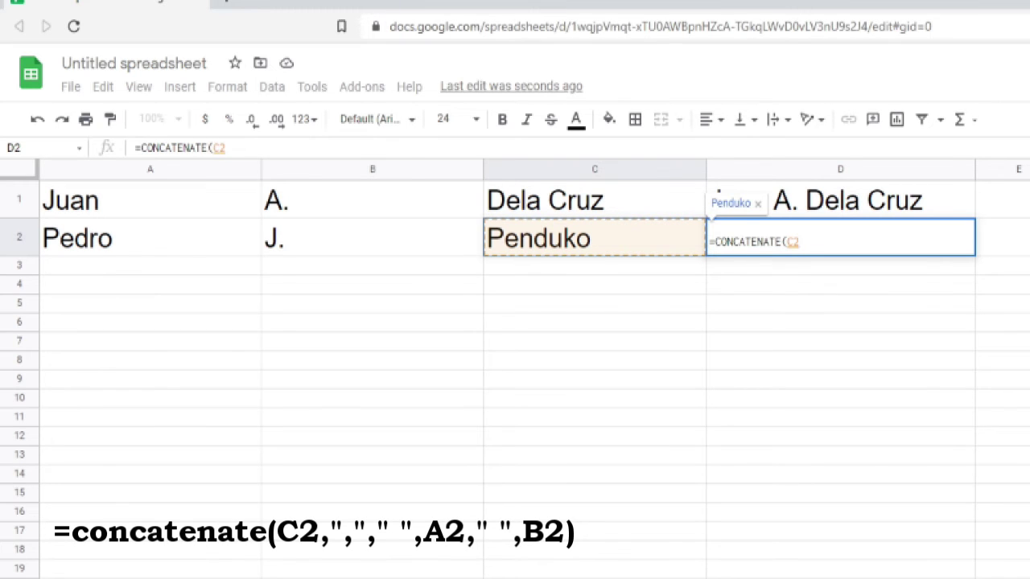
{"action": "type", "text": ","}
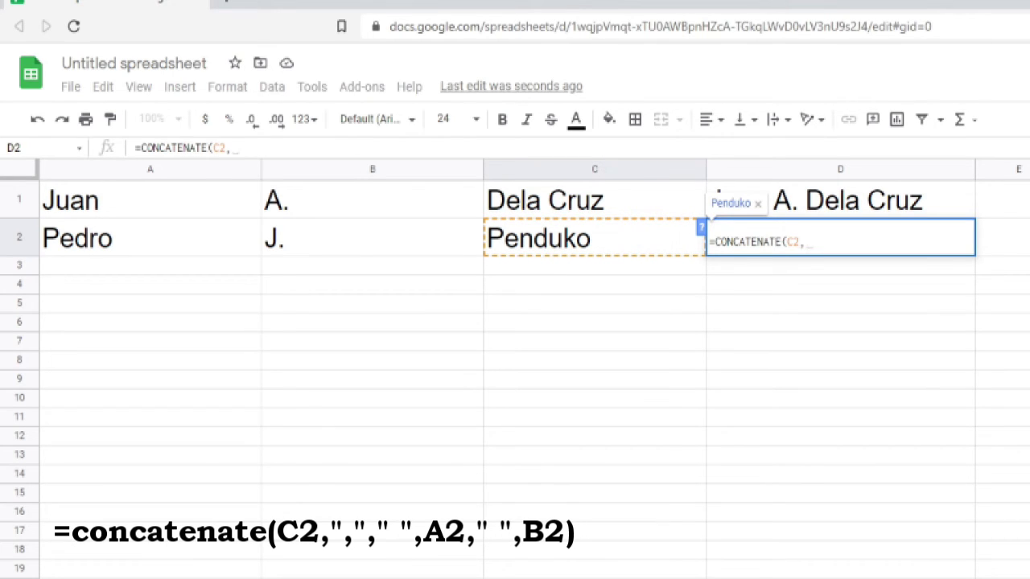
{"action": "type", "text": "\""}
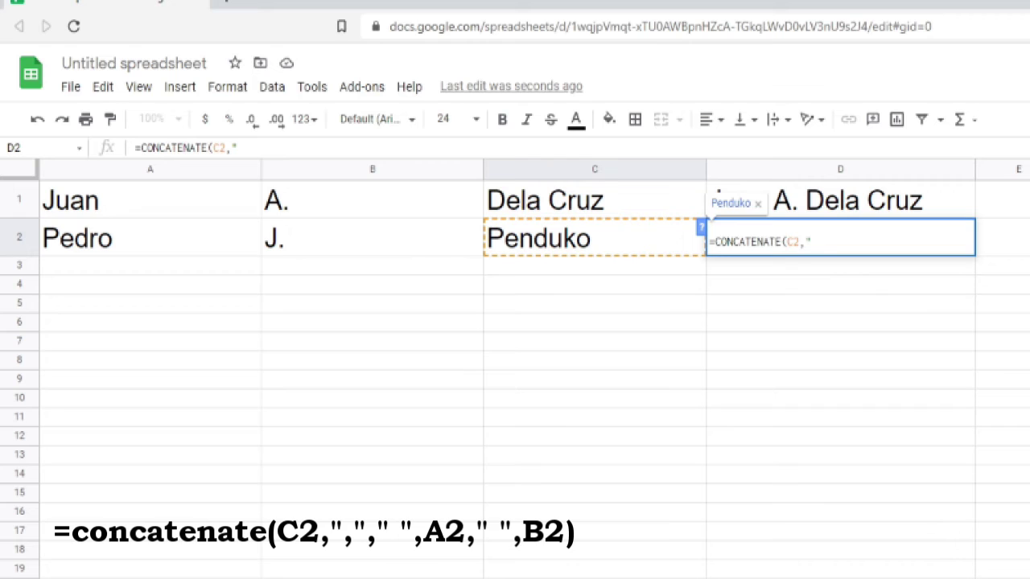
{"action": "type", "text": ",\",\""}
{"action": "type", "text": ","}
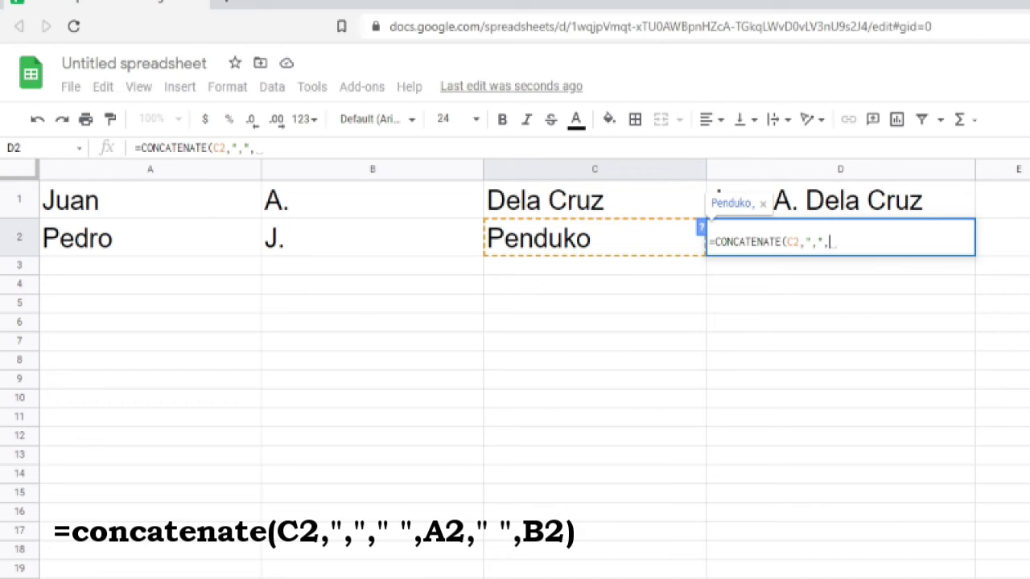
{"action": "left_click", "coordinate": [150, 238]}
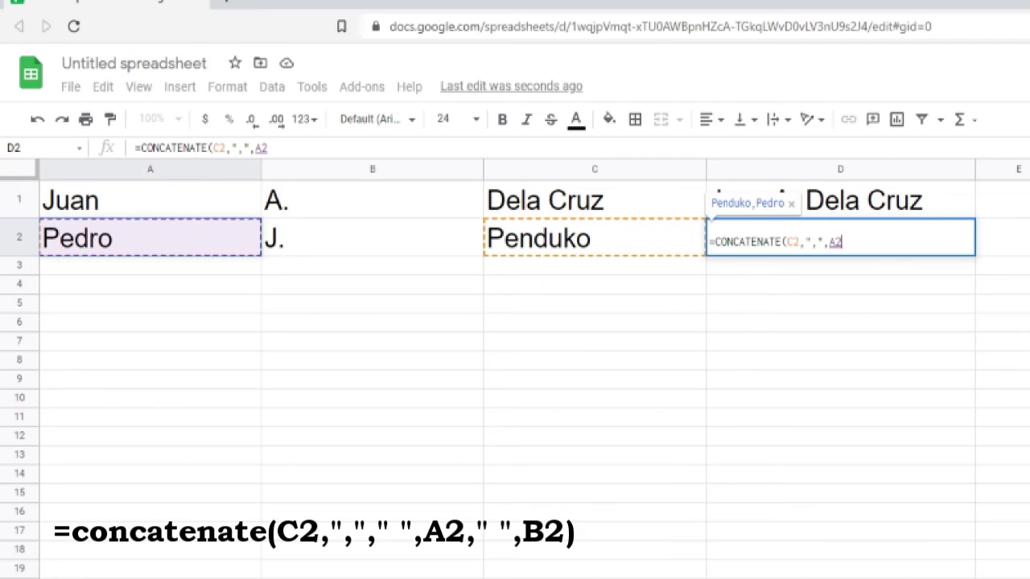
{"action": "type", "text": ","}
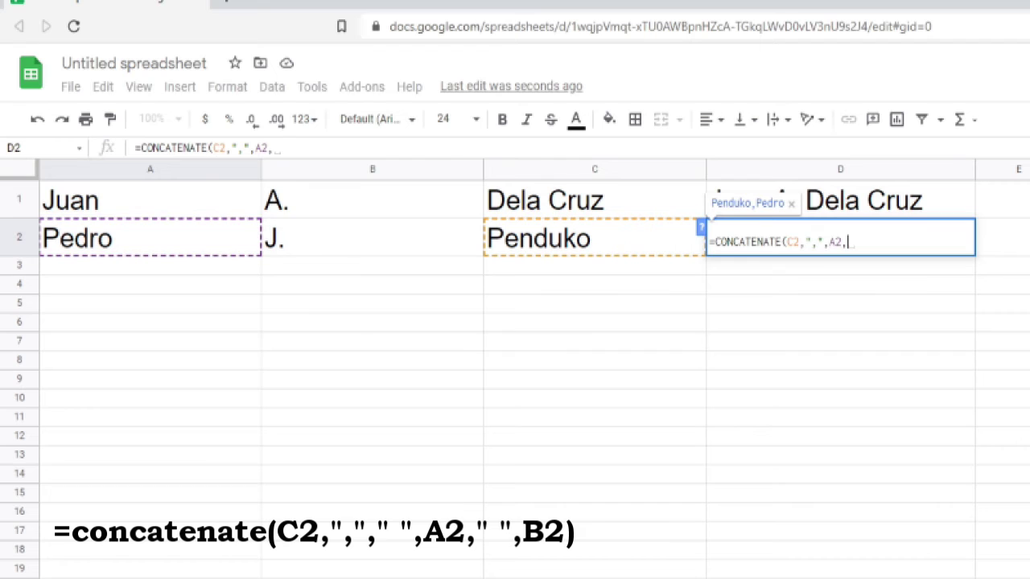
{"action": "type", "text": "\" \""}
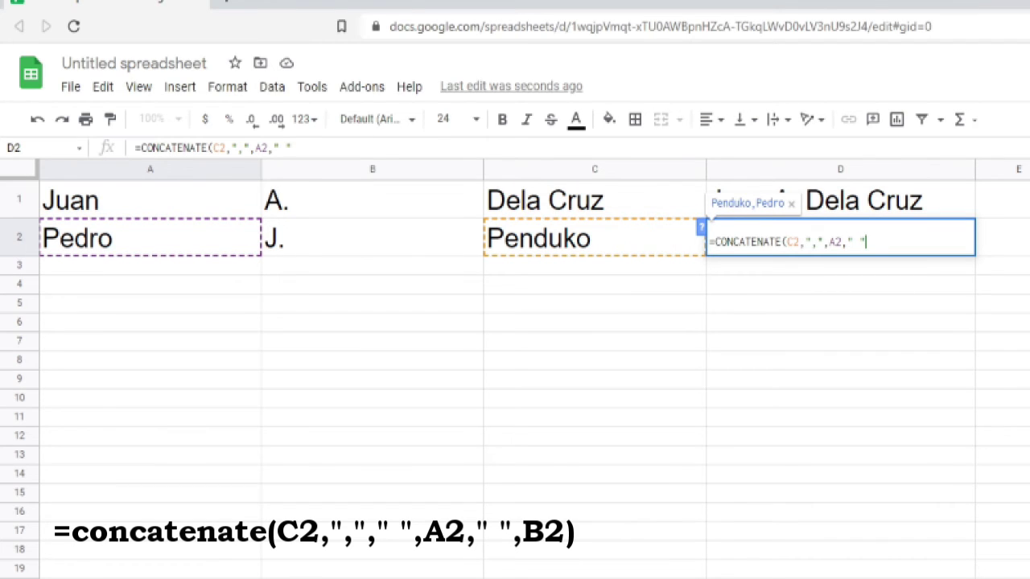
{"action": "type", "text": ","}
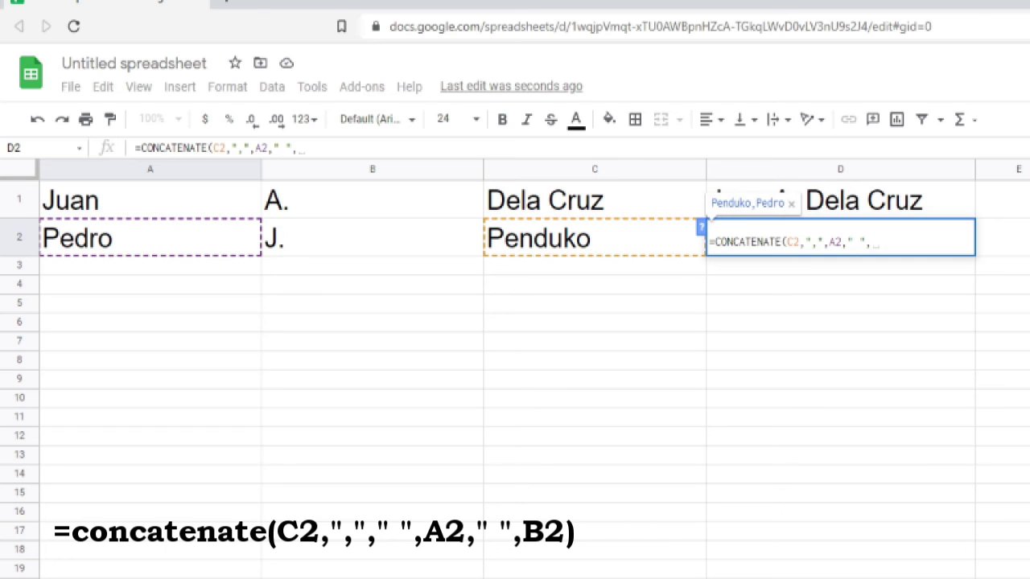
{"action": "left_click", "coordinate": [372, 238]}
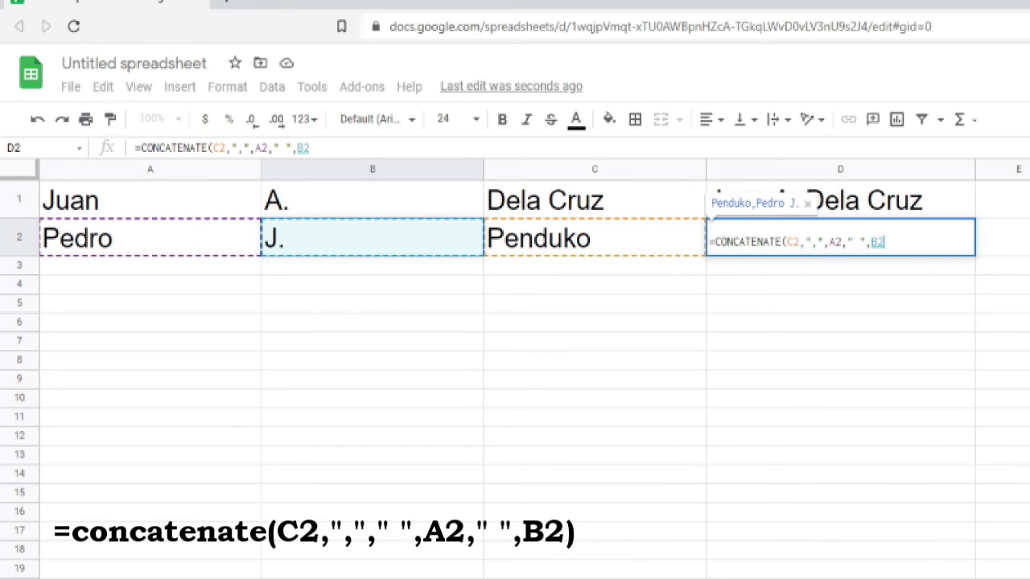
{"action": "type", "text": ")"}
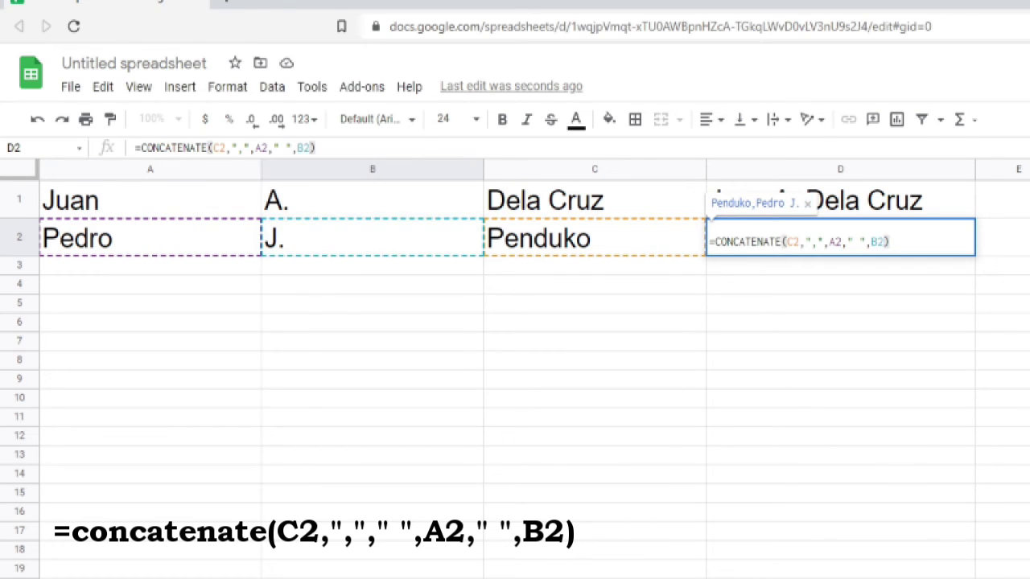
{"action": "key", "text": "Return"}
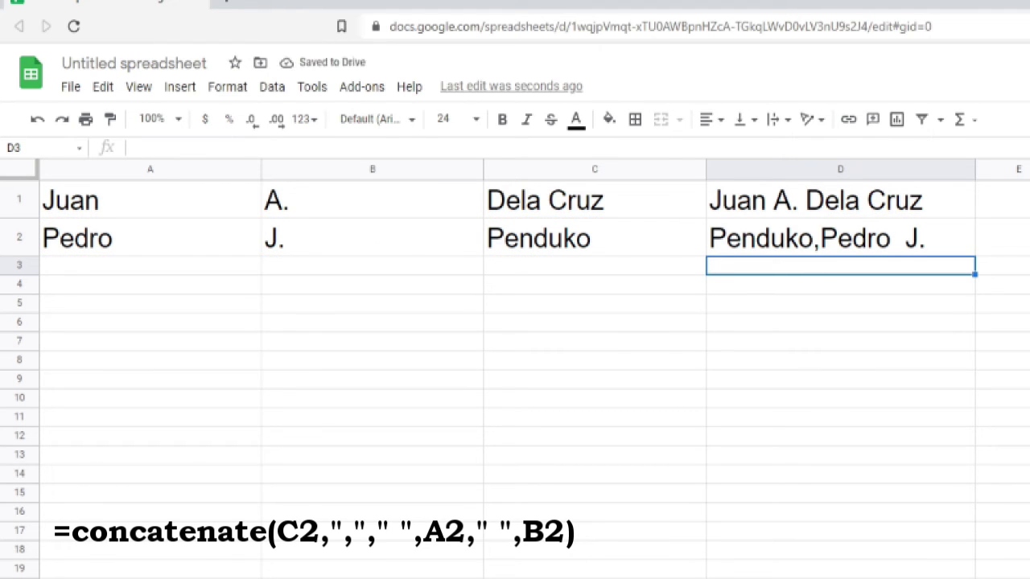
Step: Insert a " " argument after the comma in D2's formula so it reads Penduko, Pedro J
{"action": "left_click", "coordinate": [839, 237]}
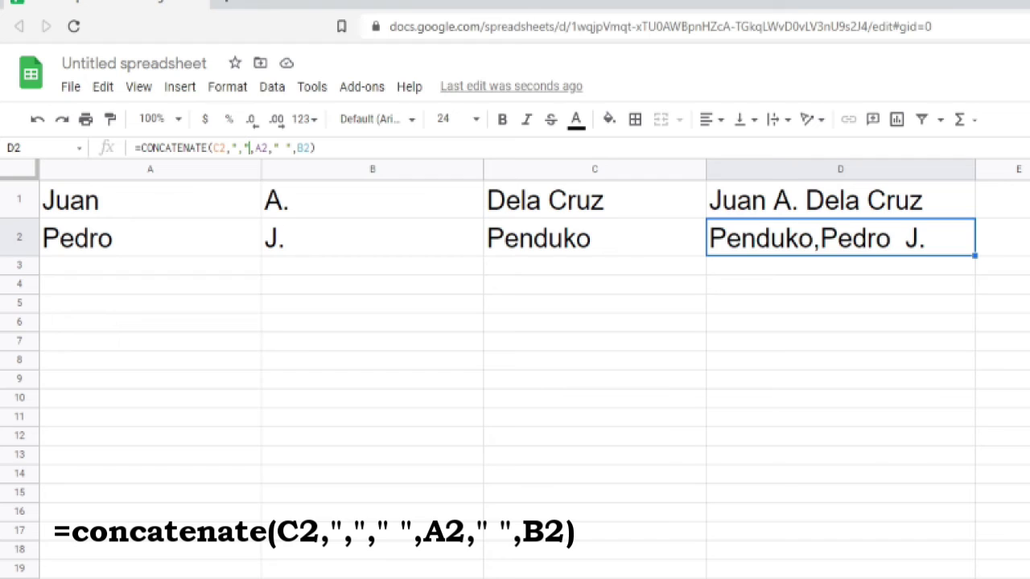
{"action": "left_click", "coordinate": [249, 147]}
{"action": "left_click_drag", "start_coordinate": [249, 147], "coordinate": [232, 147]}
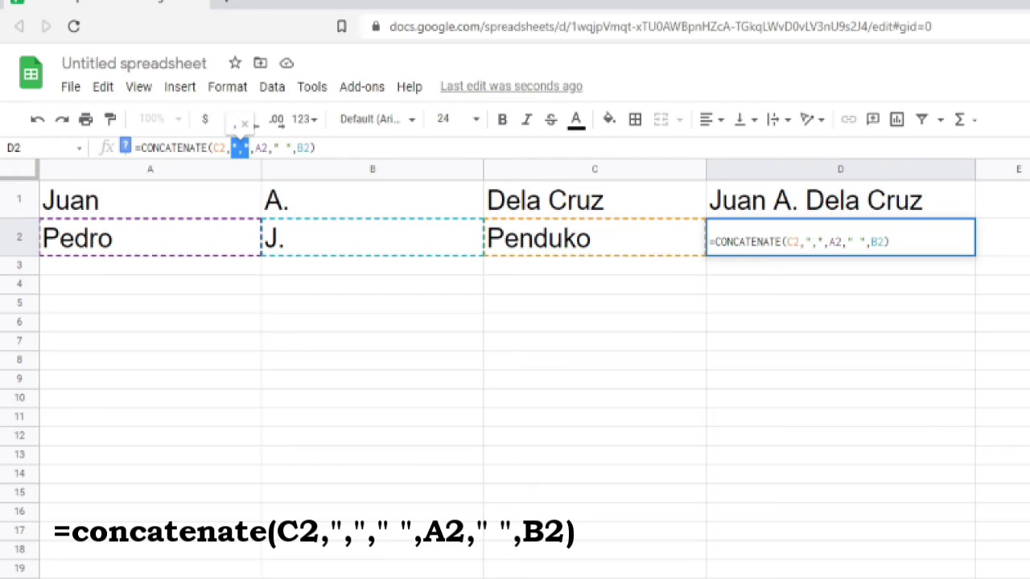
{"action": "left_click", "coordinate": [250, 147]}
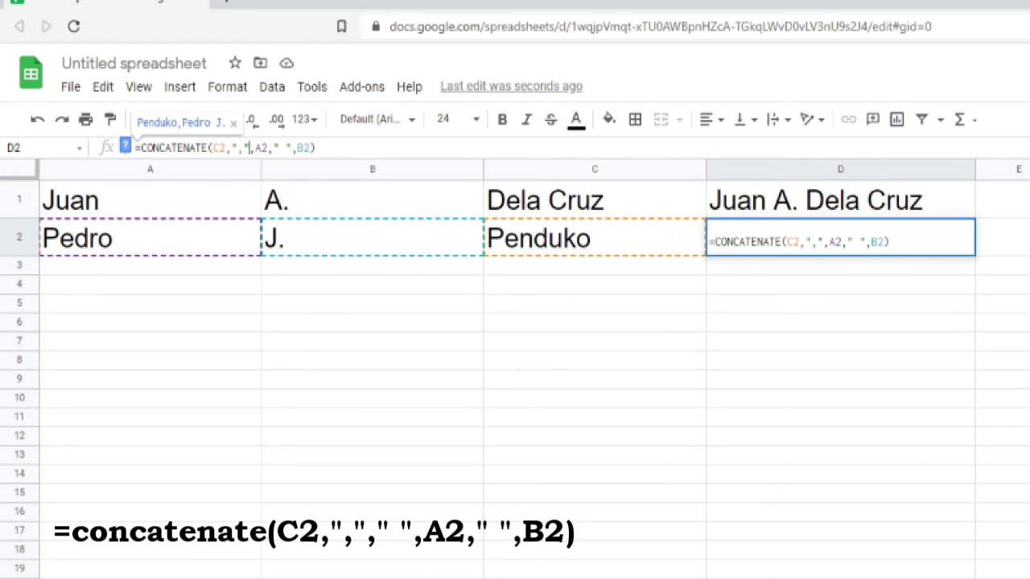
{"action": "type", "text": ", \" \""}
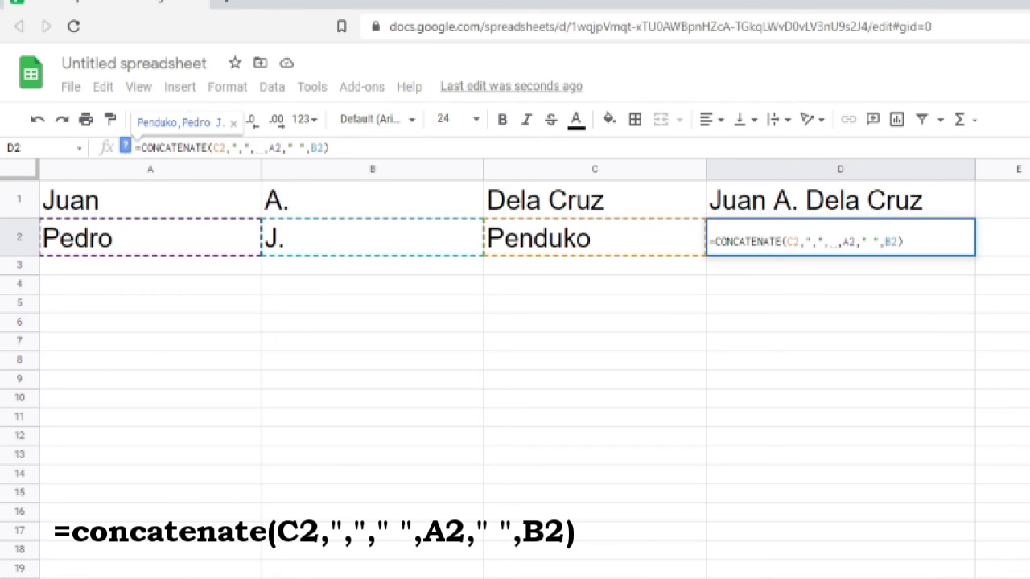
{"action": "type", "text": "\" \""}
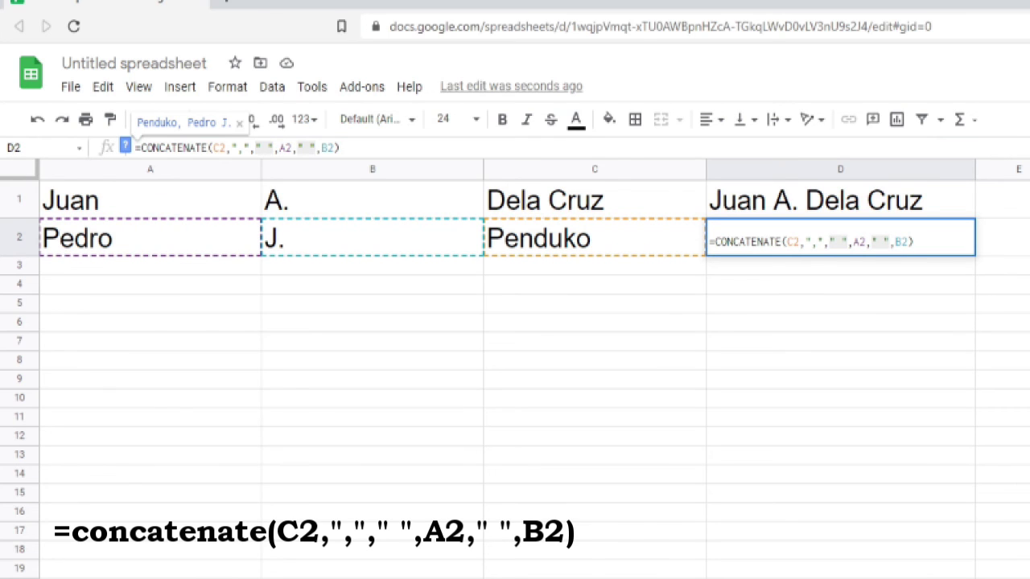
{"action": "key", "text": "Return"}
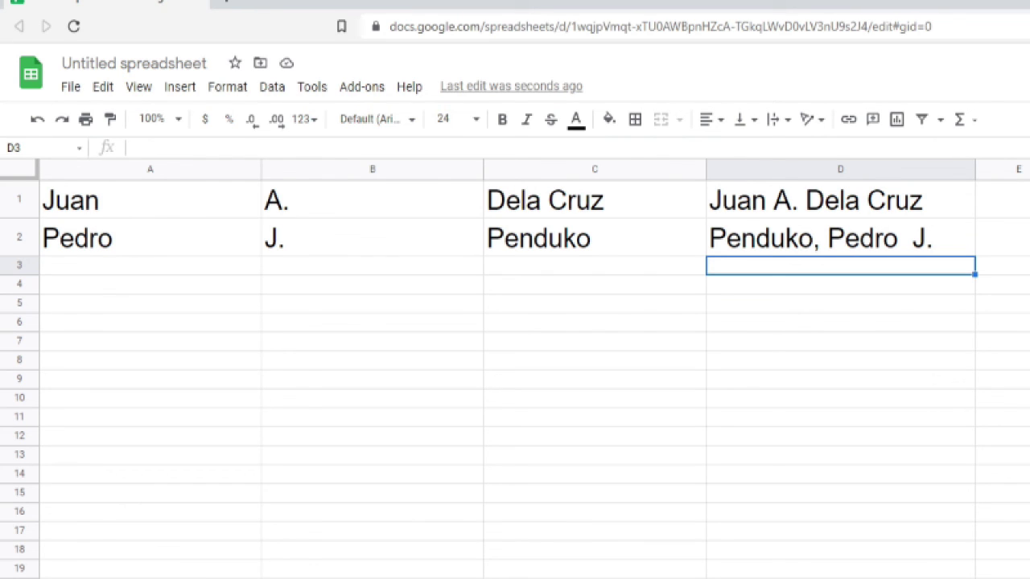
Step: Fill D1's CONCATENATE formula down to D11, turning D2 into Pedro J. Penduko
{"action": "left_click", "coordinate": [839, 237]}
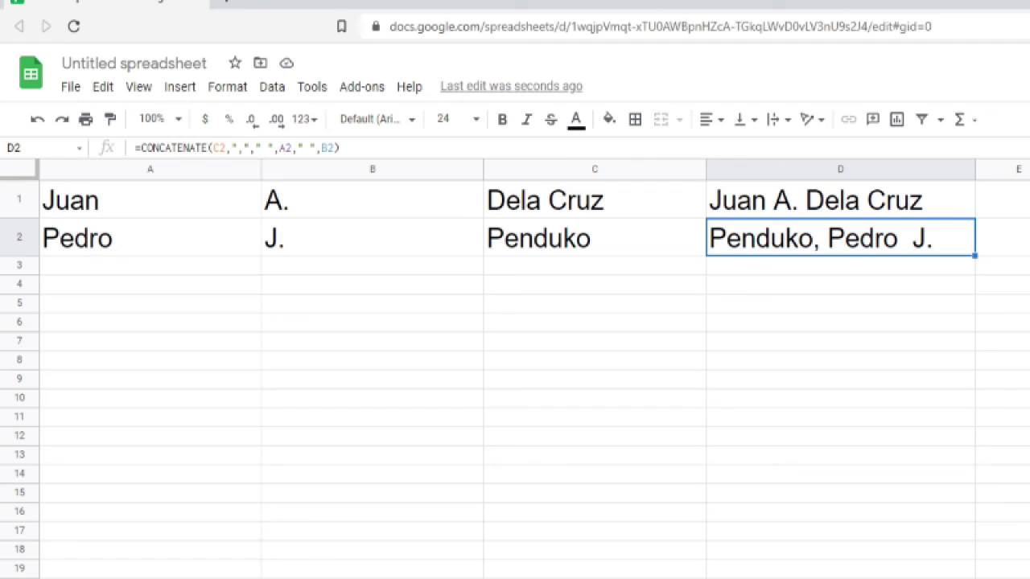
{"action": "left_click", "coordinate": [840, 199]}
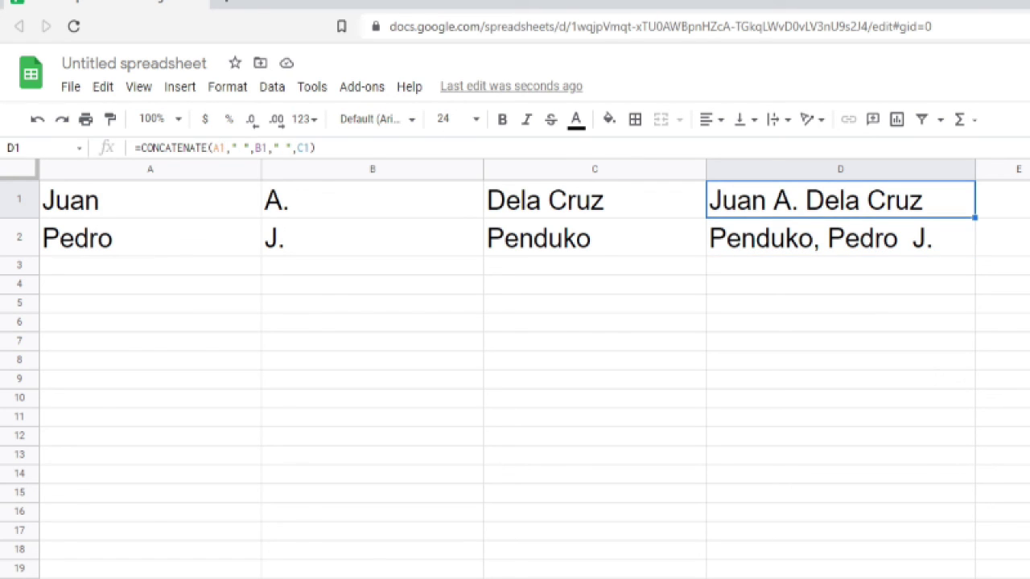
{"action": "left_click_drag", "start_coordinate": [974, 218], "coordinate": [925, 416]}
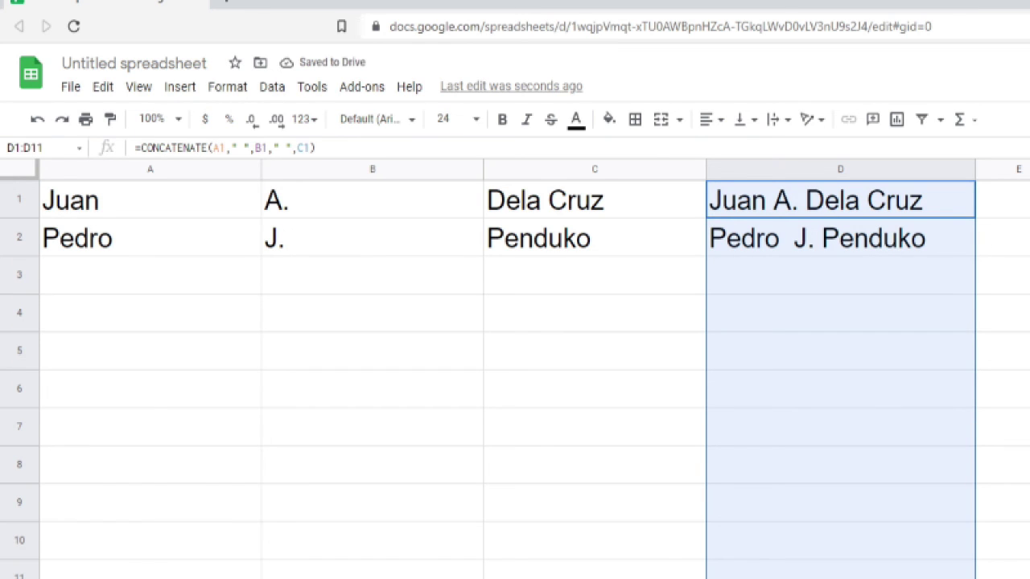
{"action": "left_click", "coordinate": [840, 237]}
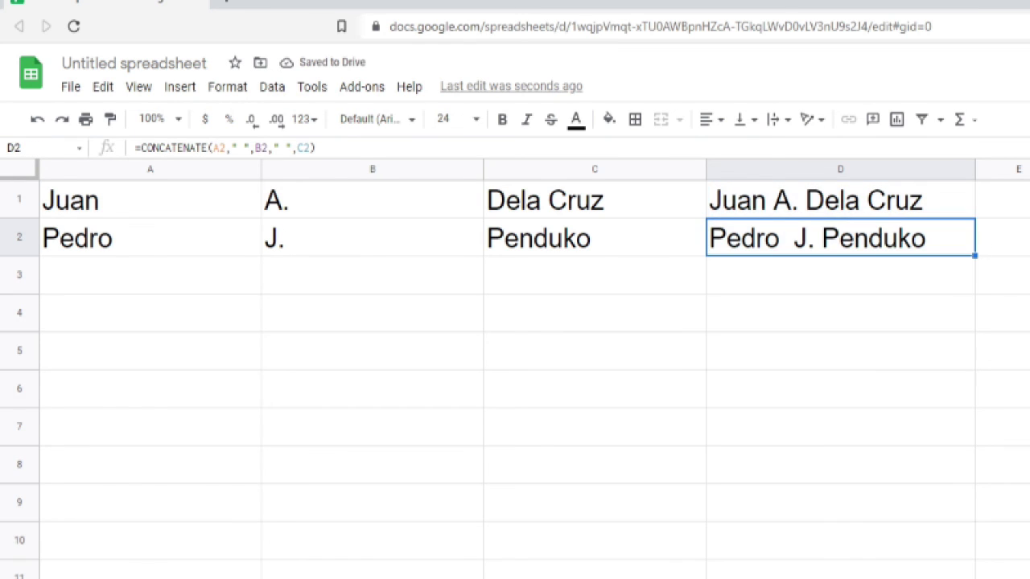